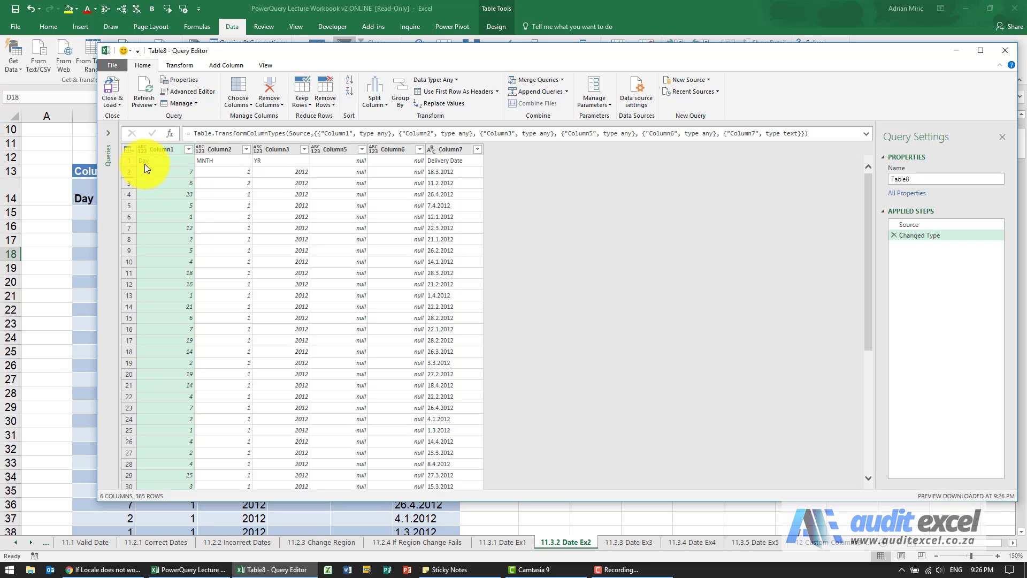
- Promote the first row to column headers
left_click(441, 92)
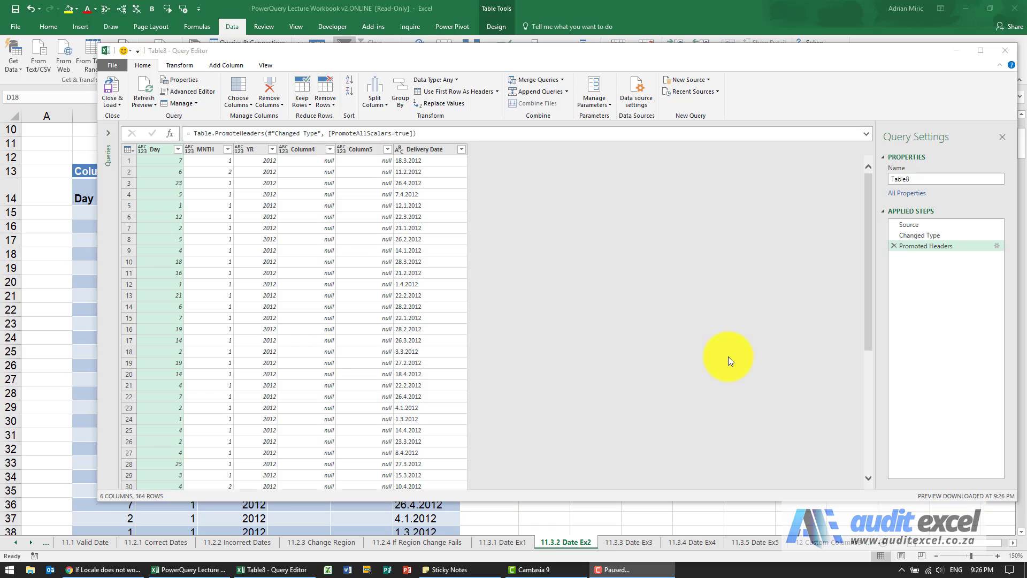
left_click(360, 228)
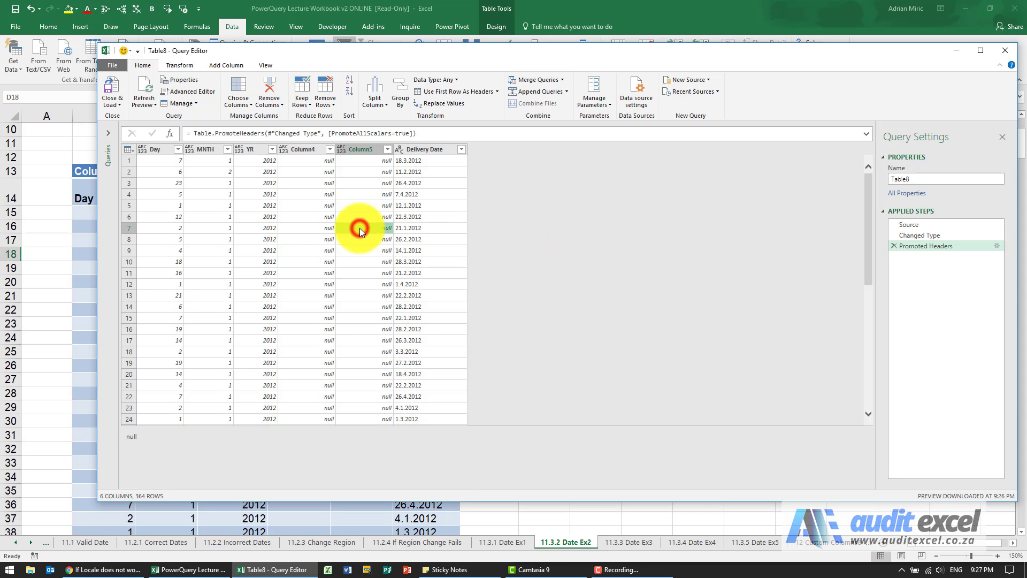
left_click(158, 150)
left_click(201, 150)
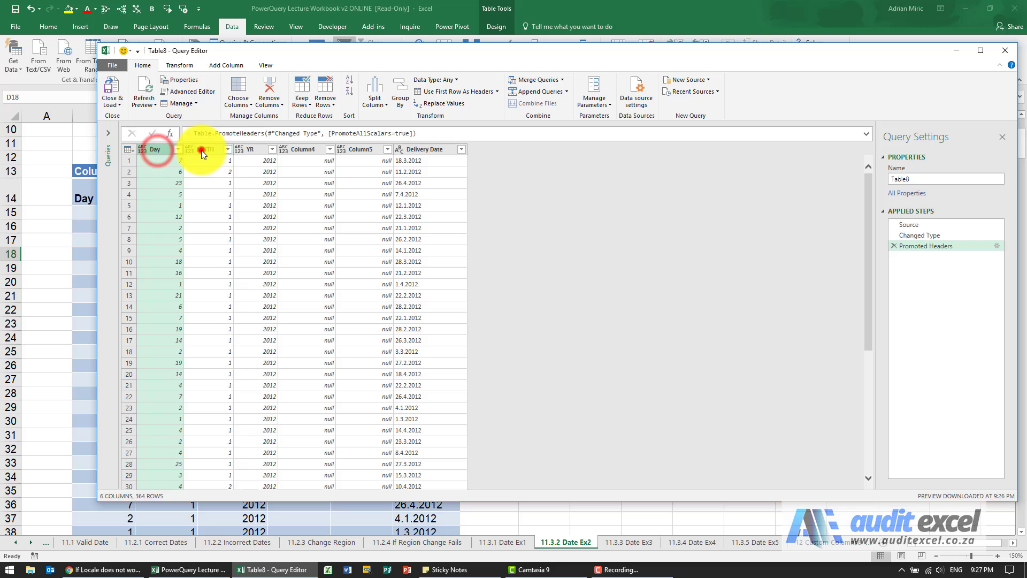
left_click(249, 152)
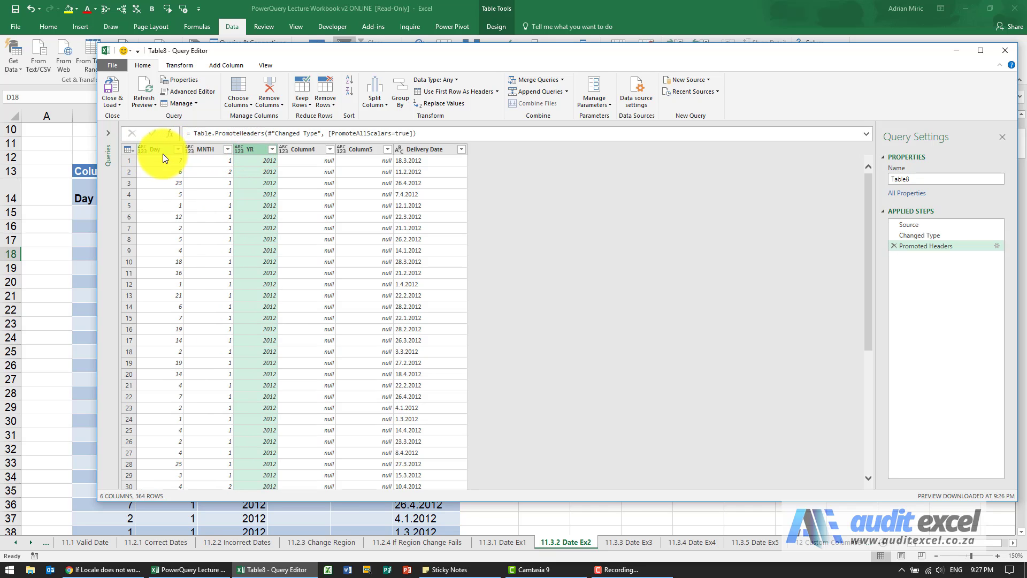
- Set the Day, MNTH and YR columns to the Whole Number data type
left_click(142, 151)
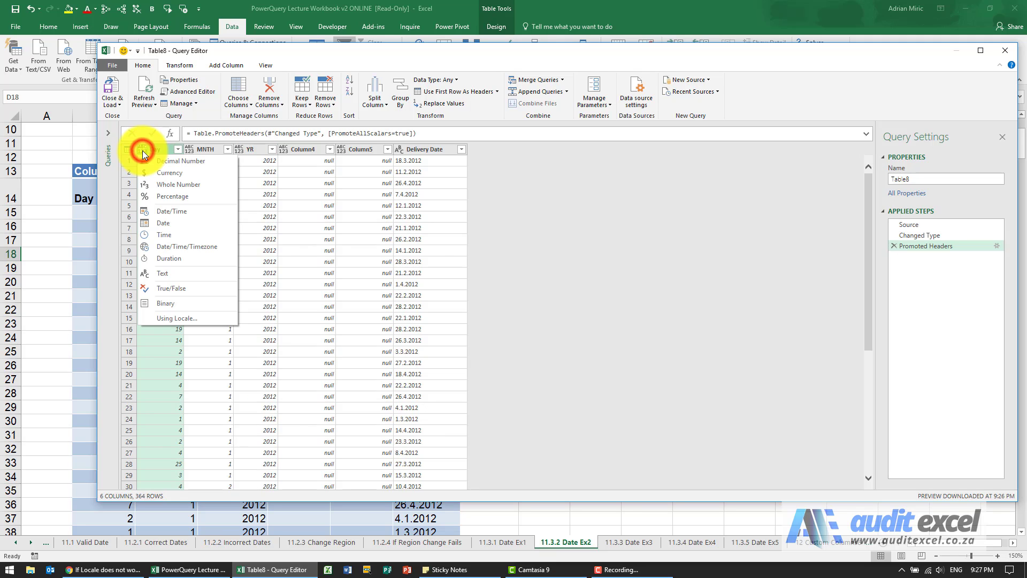
left_click(159, 184)
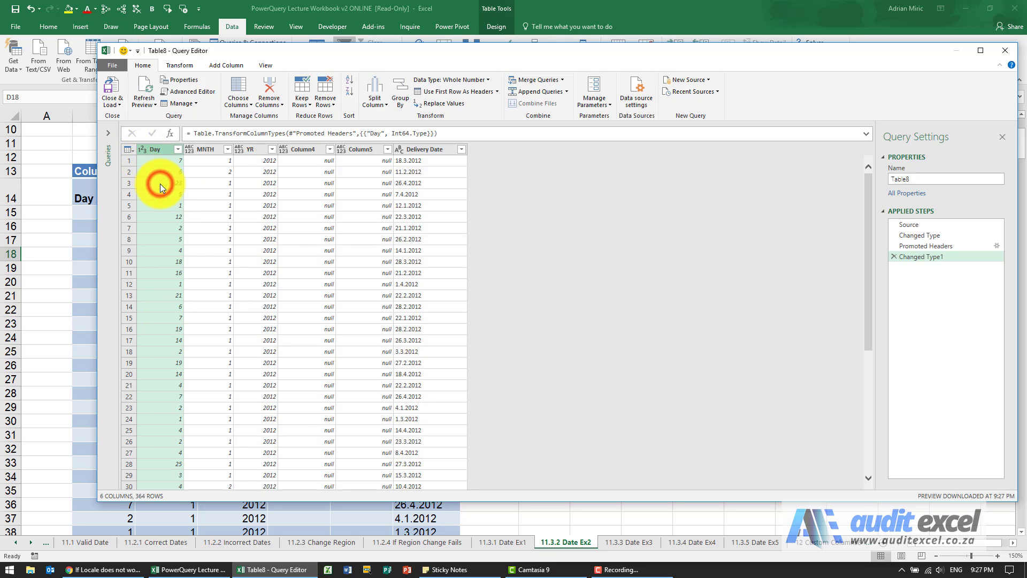
left_click(191, 150)
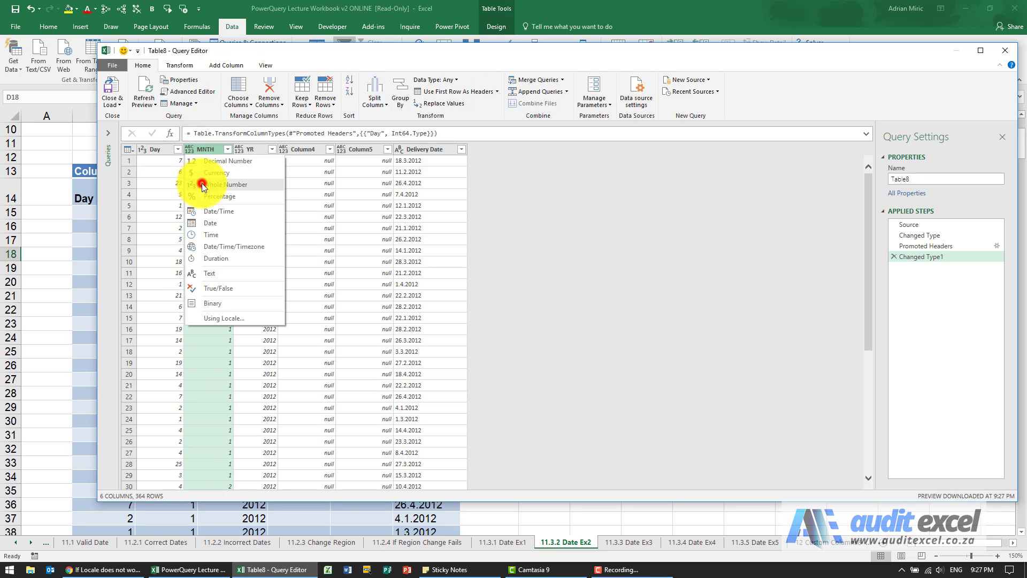
left_click(201, 184)
left_click(240, 150)
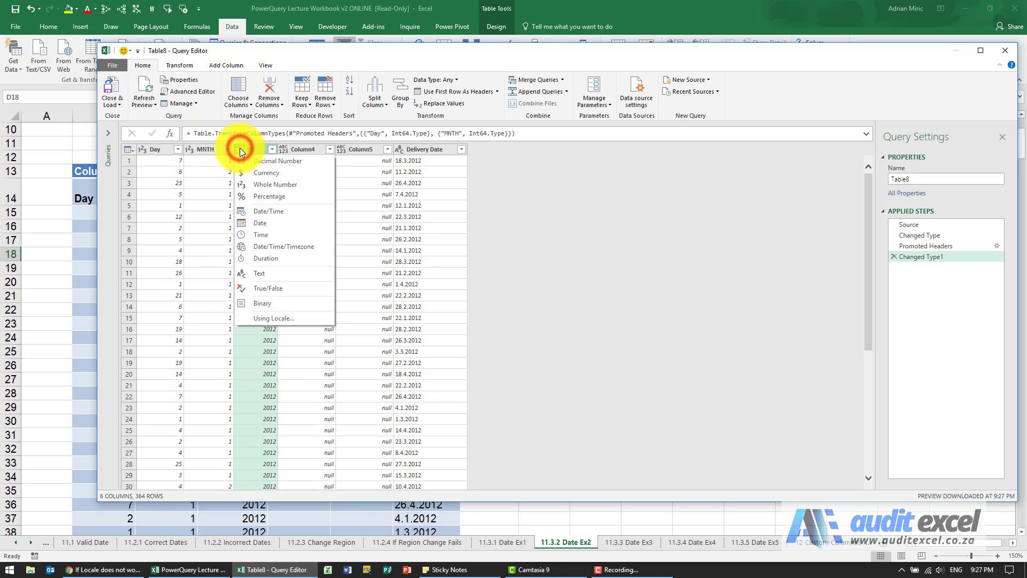
left_click(256, 183)
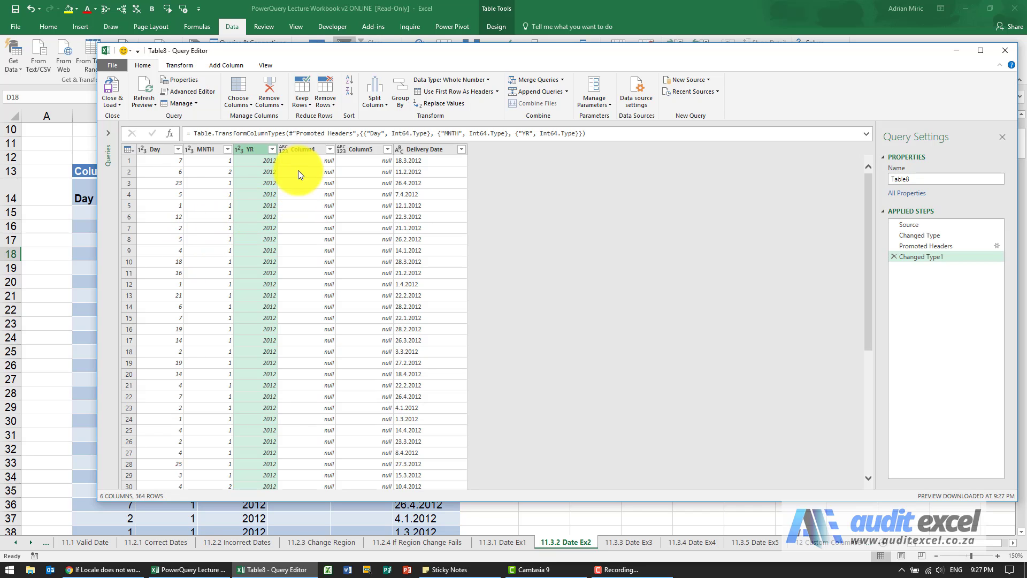
- Start a new custom column and name it Invoice Date
left_click(225, 65)
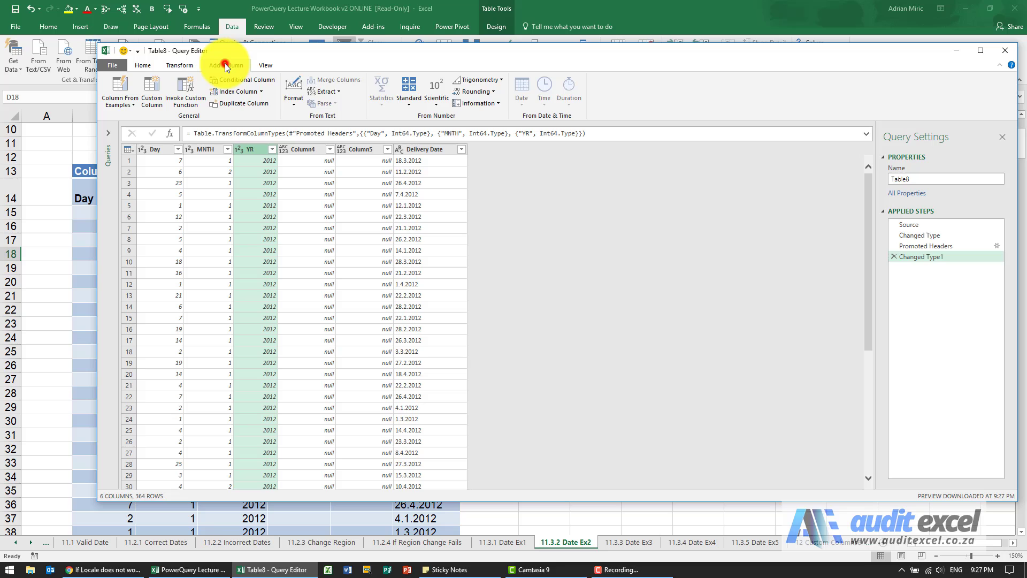
left_click(153, 91)
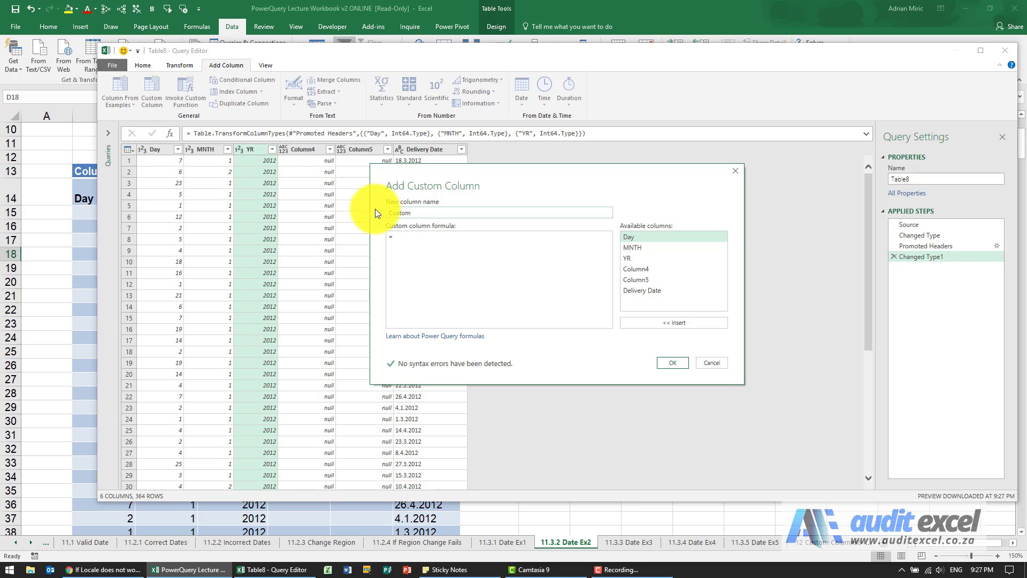
left_click(395, 213)
left_click(395, 213)
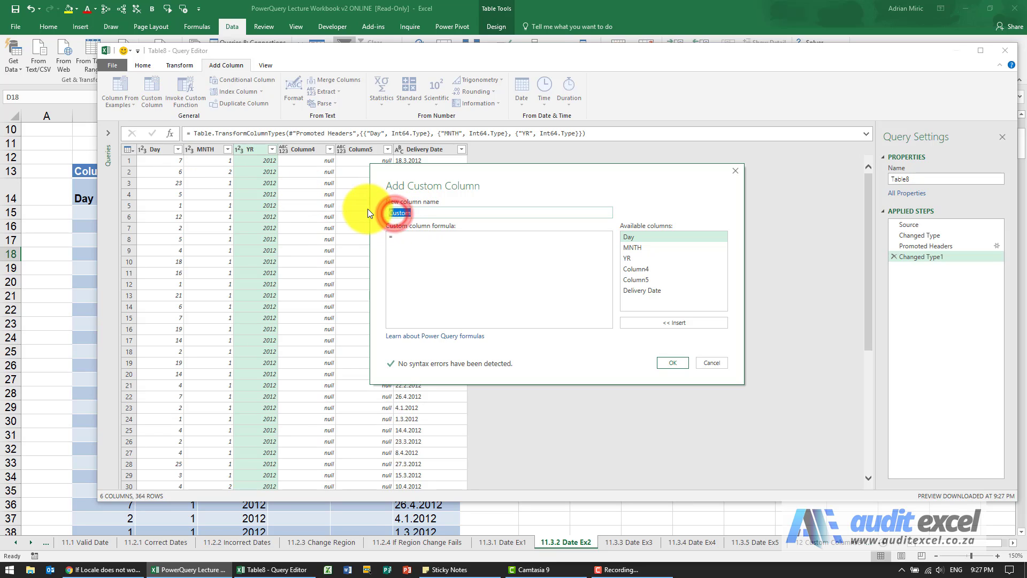
type("Invoice Date")
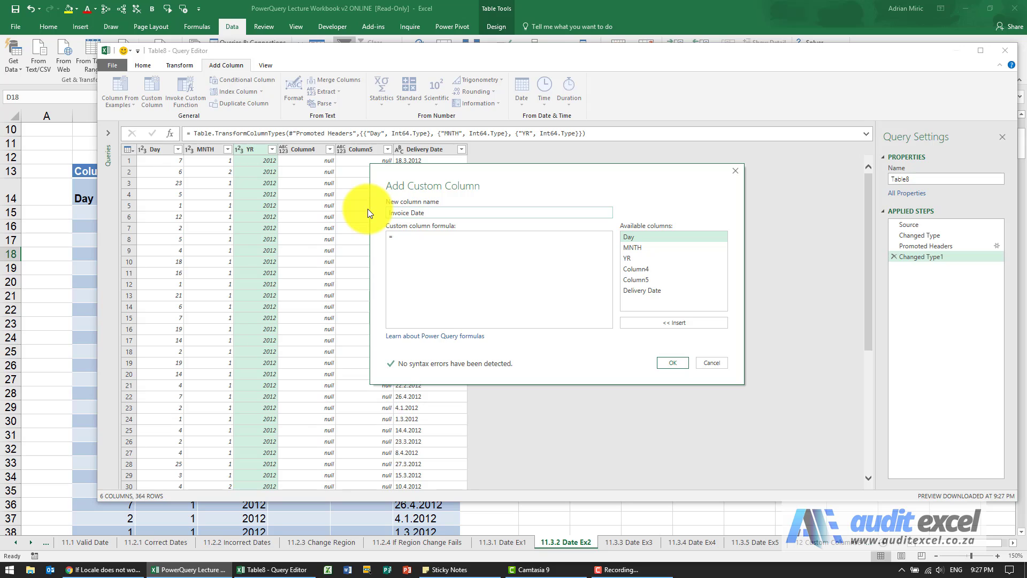
- Enter the custom column formula #date([YR],[MNTH],[Day]) and confirm the new column
left_click(408, 237)
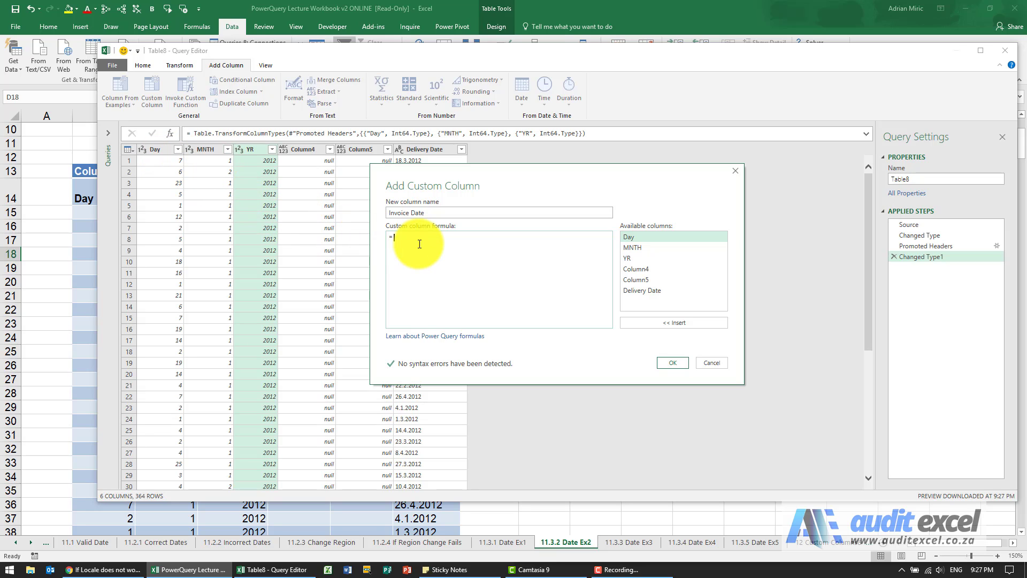
type("#date(")
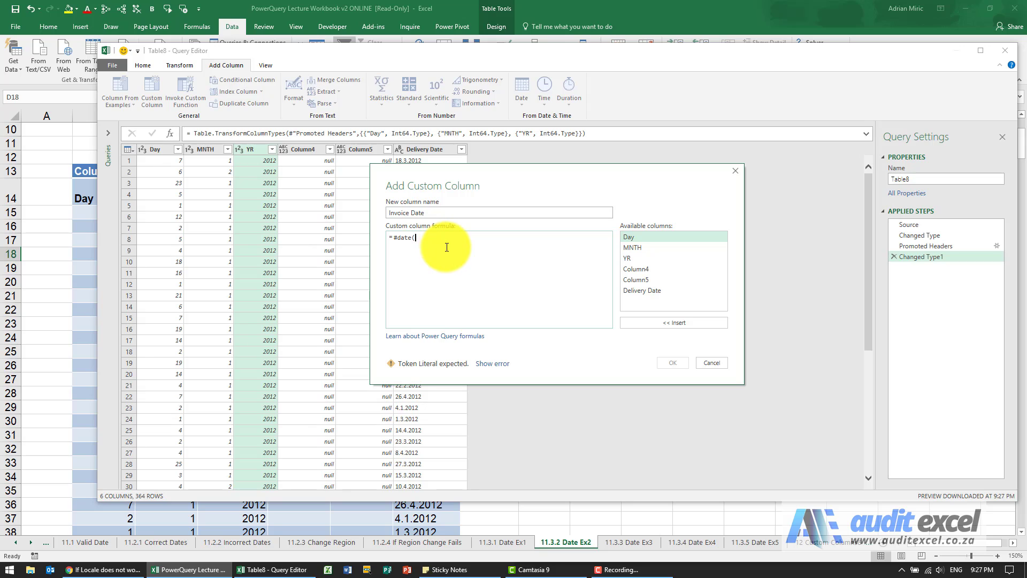
double_click(630, 258)
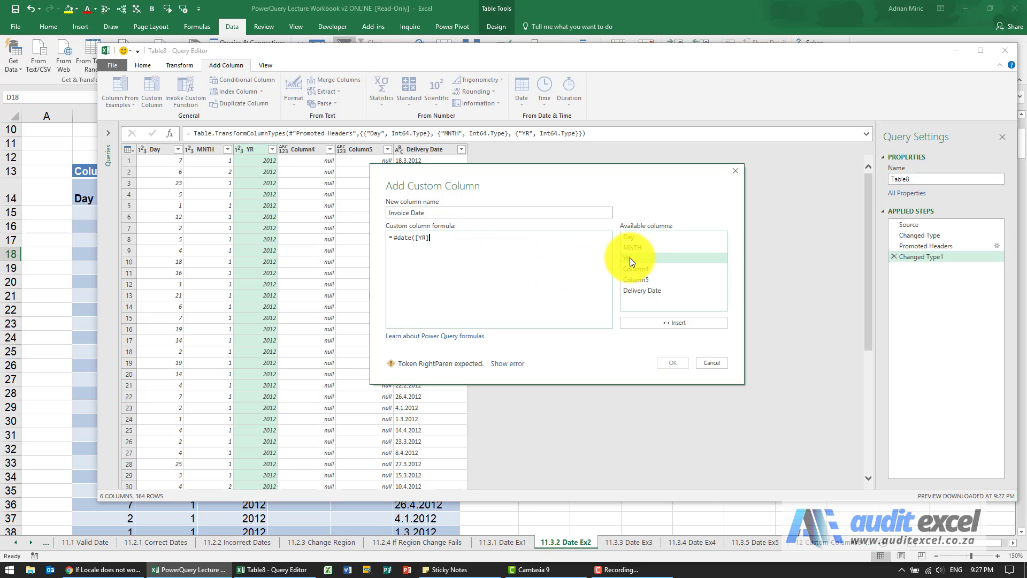
type(",")
left_click(633, 246)
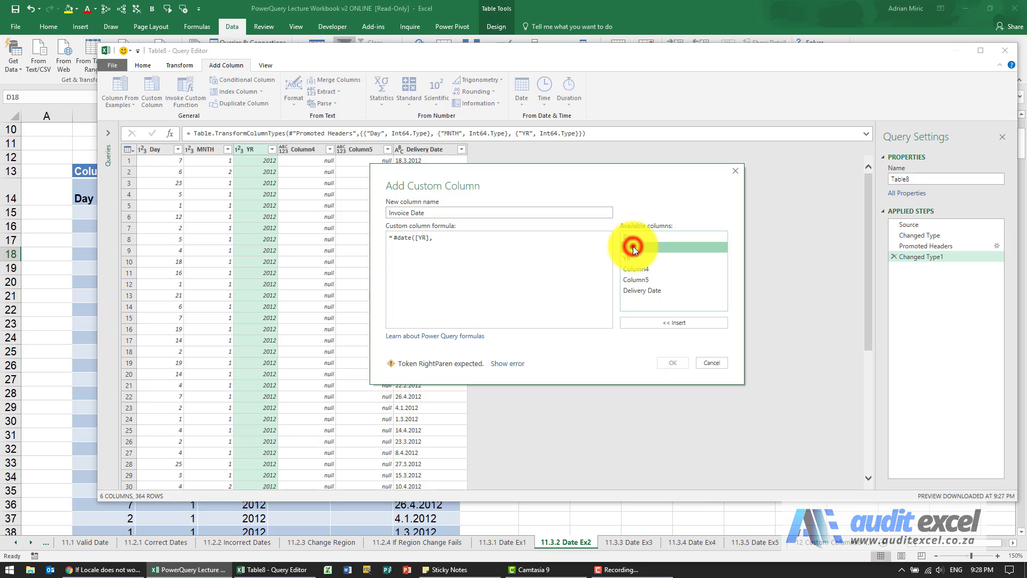
double_click(634, 246)
type(",")
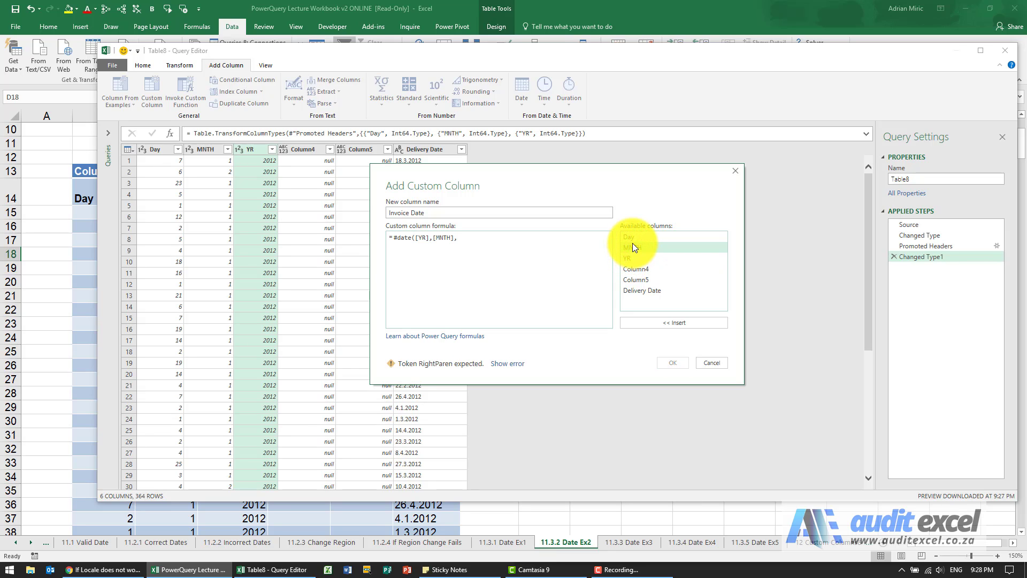
double_click(631, 236)
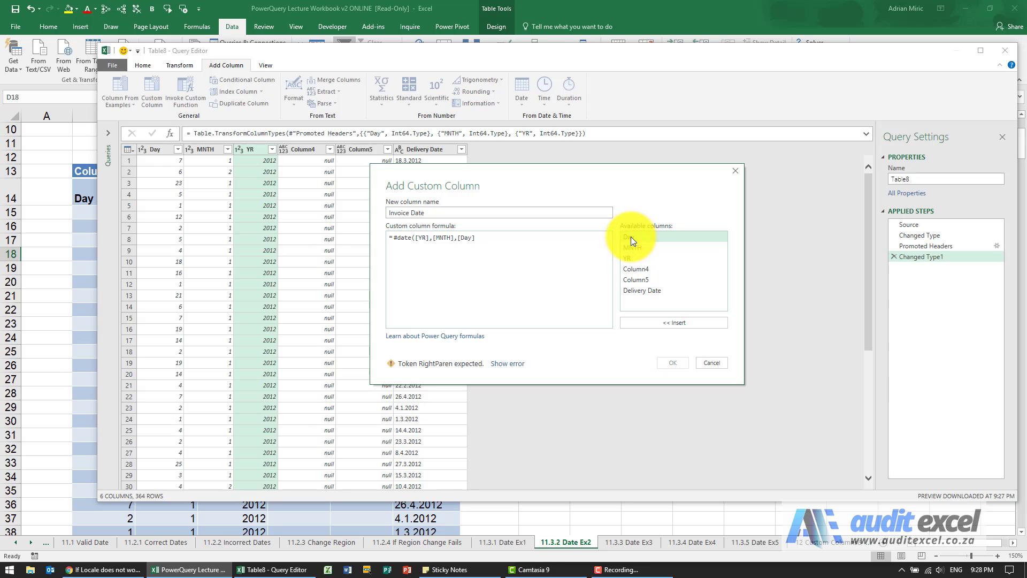
type(")")
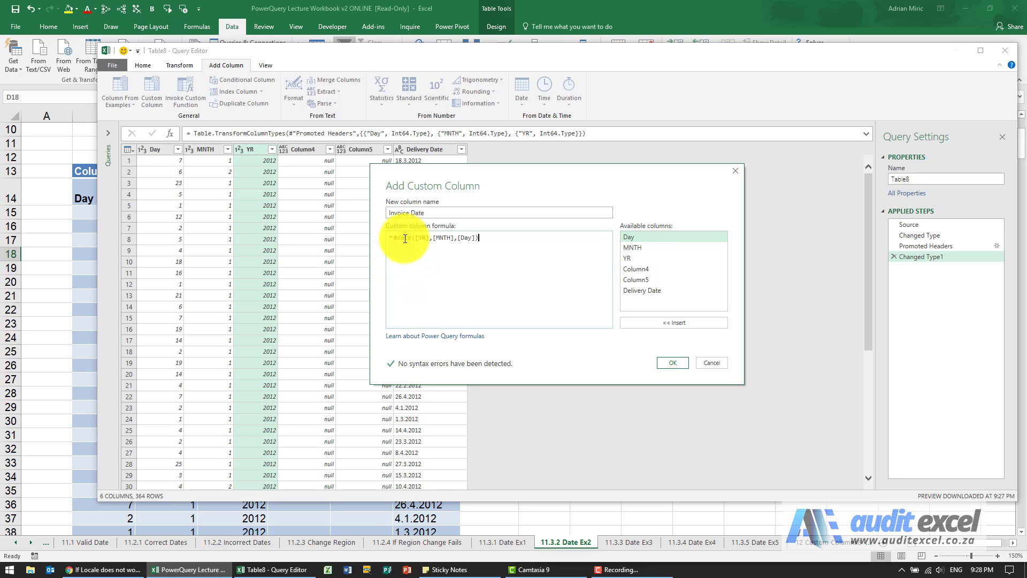
left_click(665, 364)
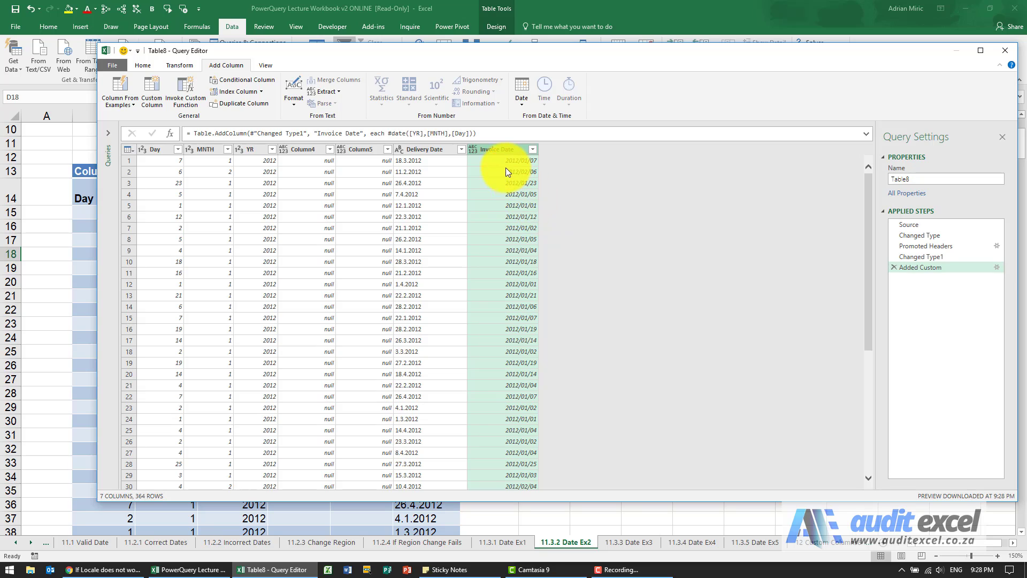
- Set the Invoice Date column to the Date type and move it next to the YR column
left_click(474, 148)
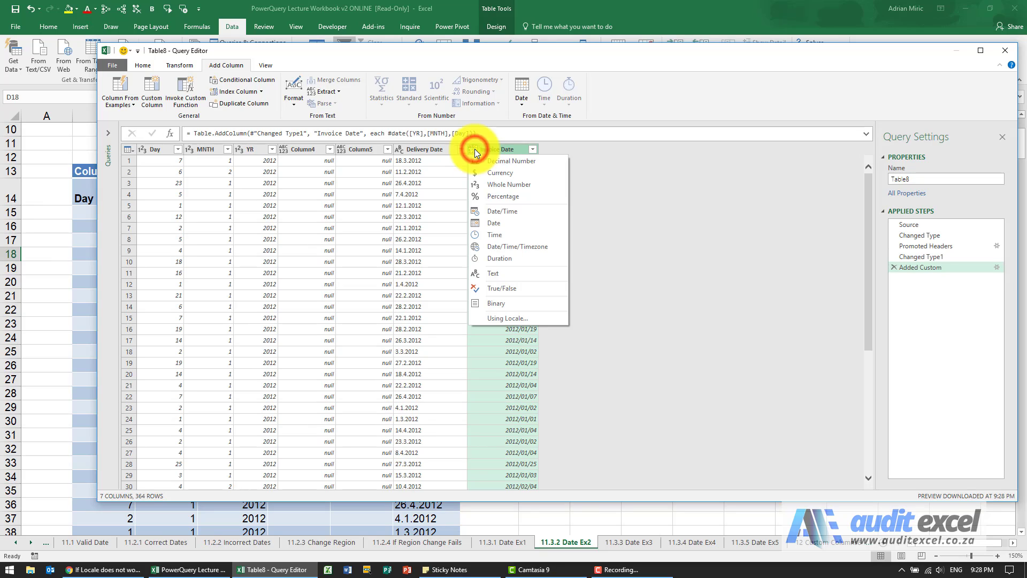
left_click(496, 223)
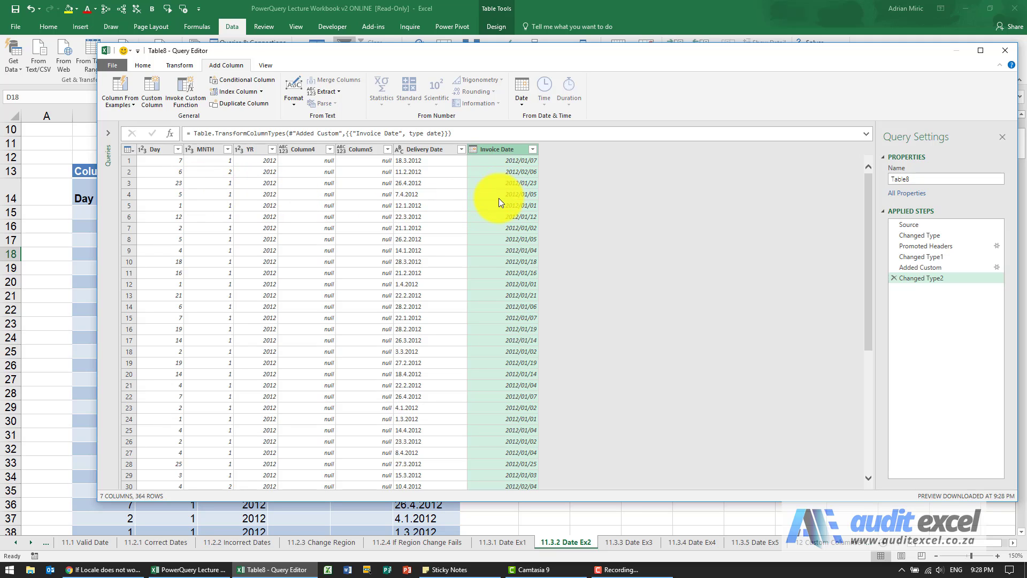
left_click_drag(502, 149, 317, 165)
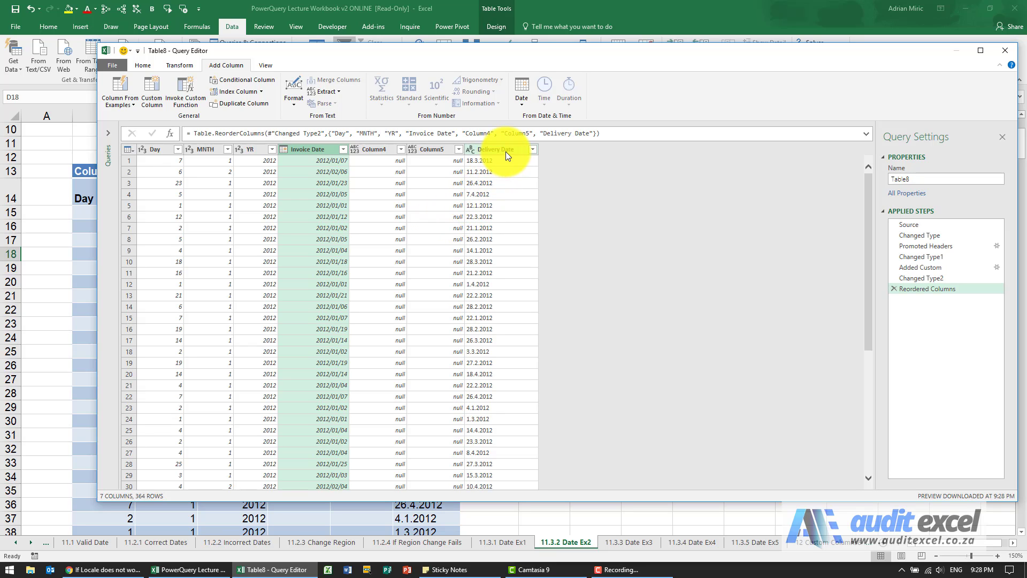
left_click(661, 296)
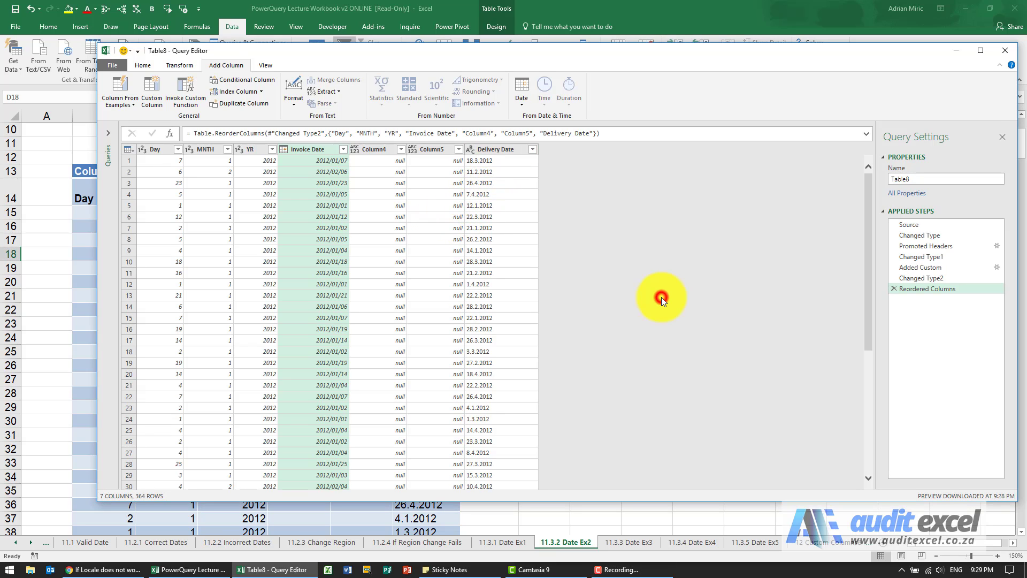
- Try converting the Delivery Date column to the Date type, then delete that applied step
left_click(502, 149)
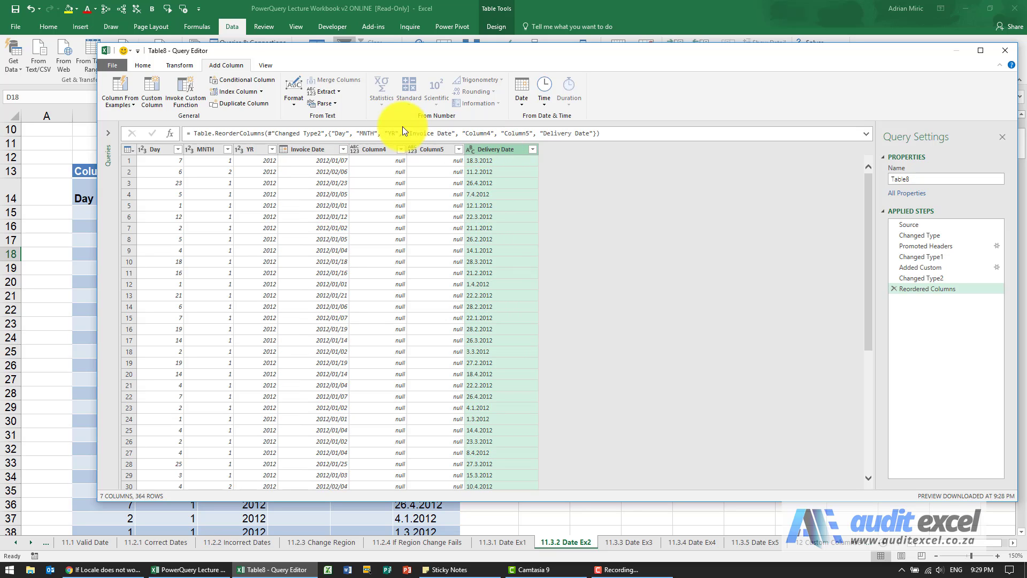
left_click(144, 65)
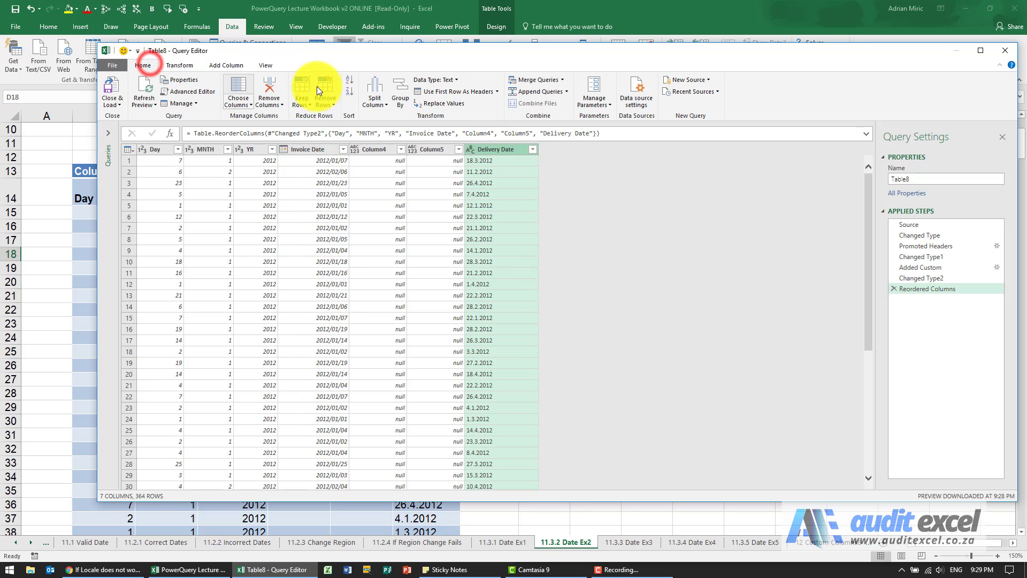
left_click(441, 80)
left_click(447, 152)
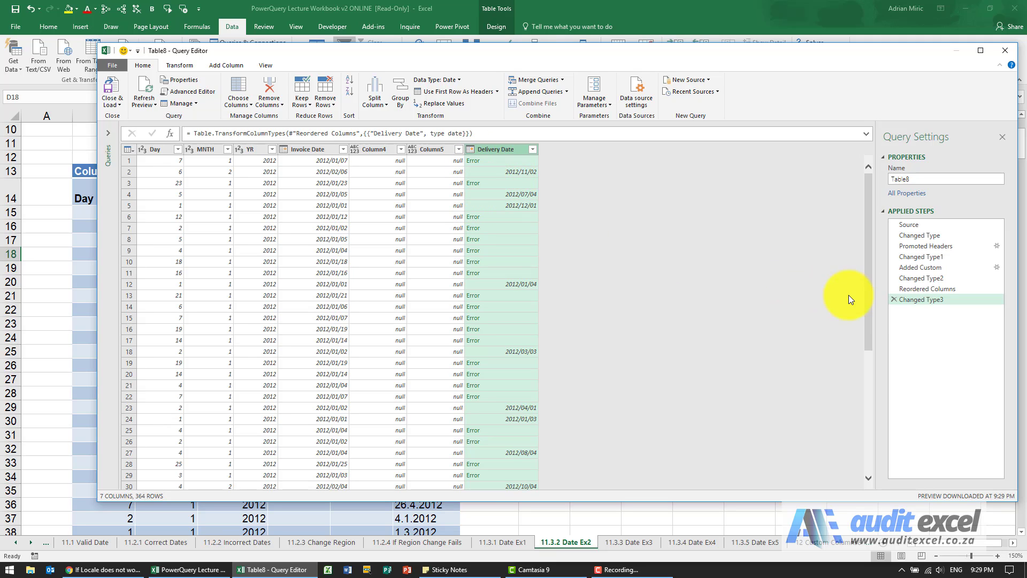
left_click(892, 300)
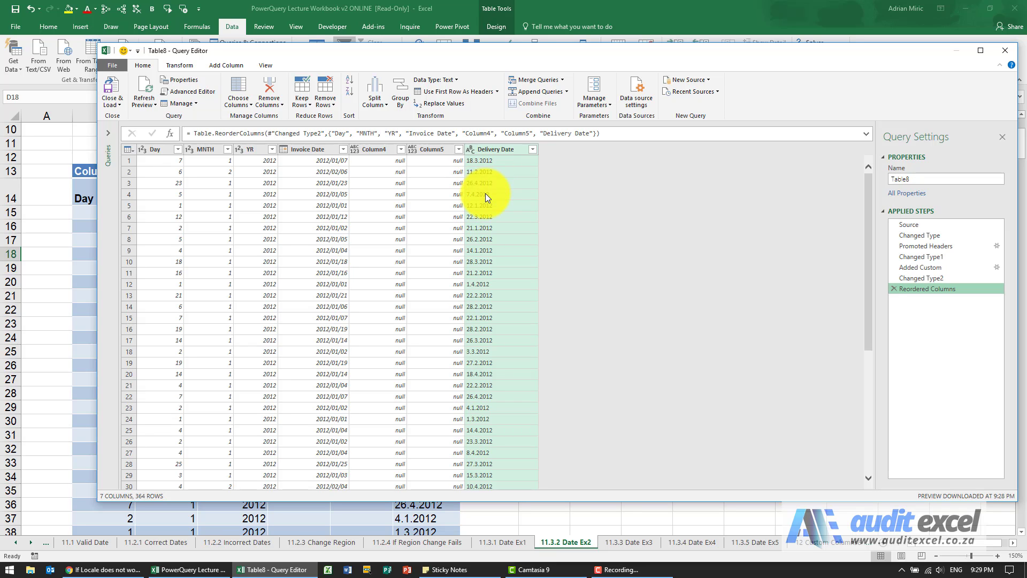
- Split the Delivery Date column by the custom delimiter "." at each occurrence
left_click(377, 101)
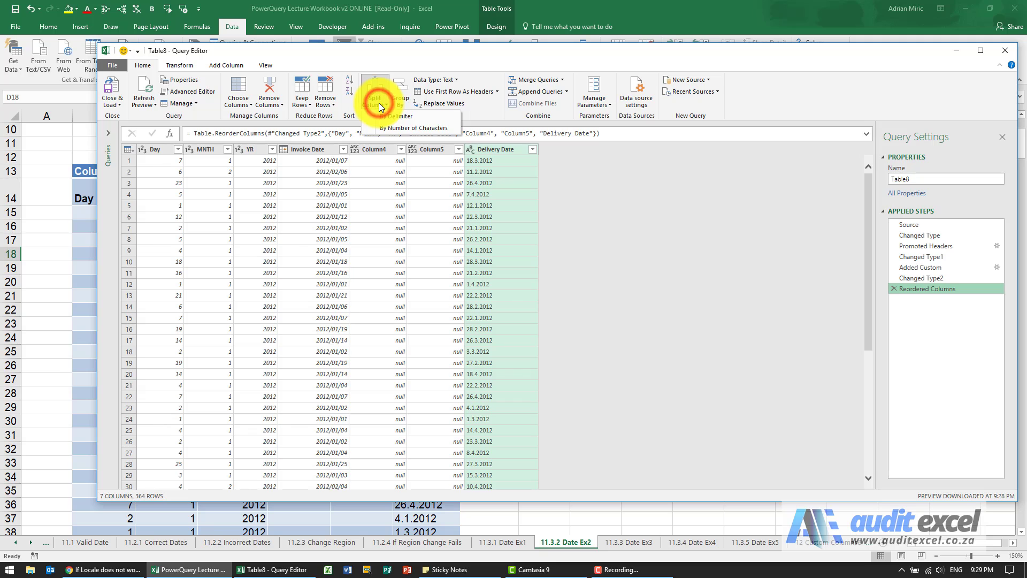
left_click(381, 117)
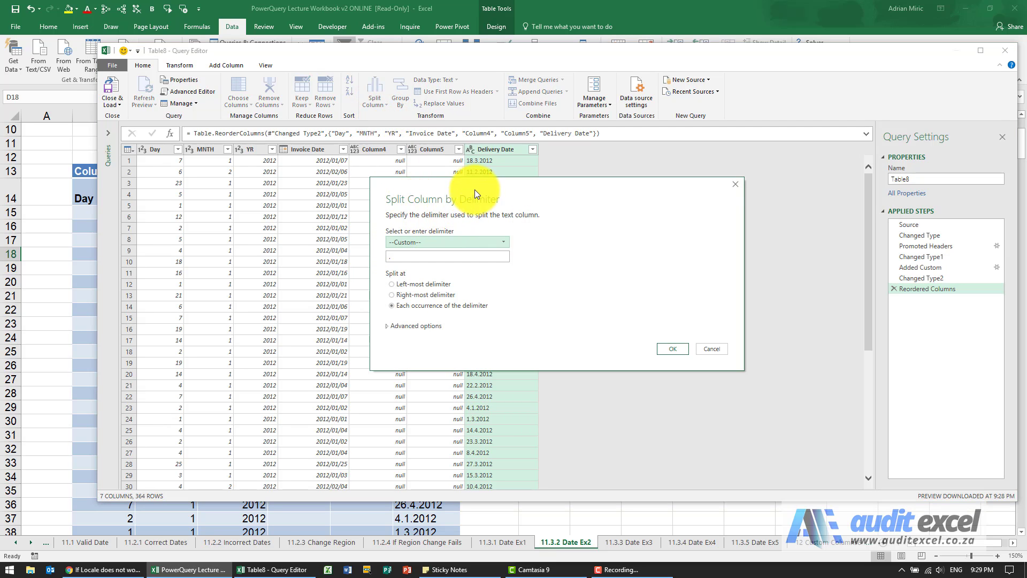
left_click_drag(474, 189, 478, 198)
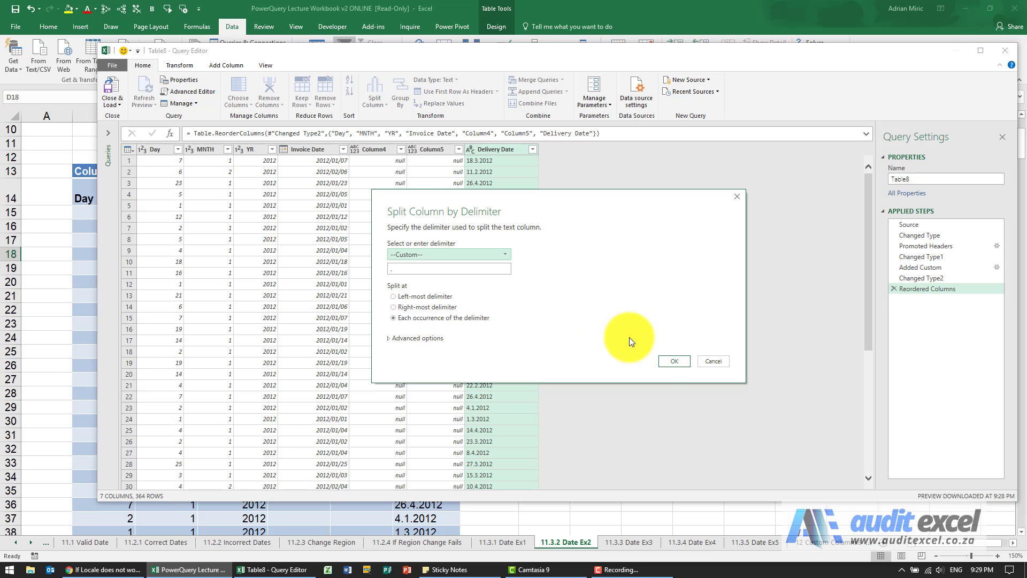
left_click(663, 361)
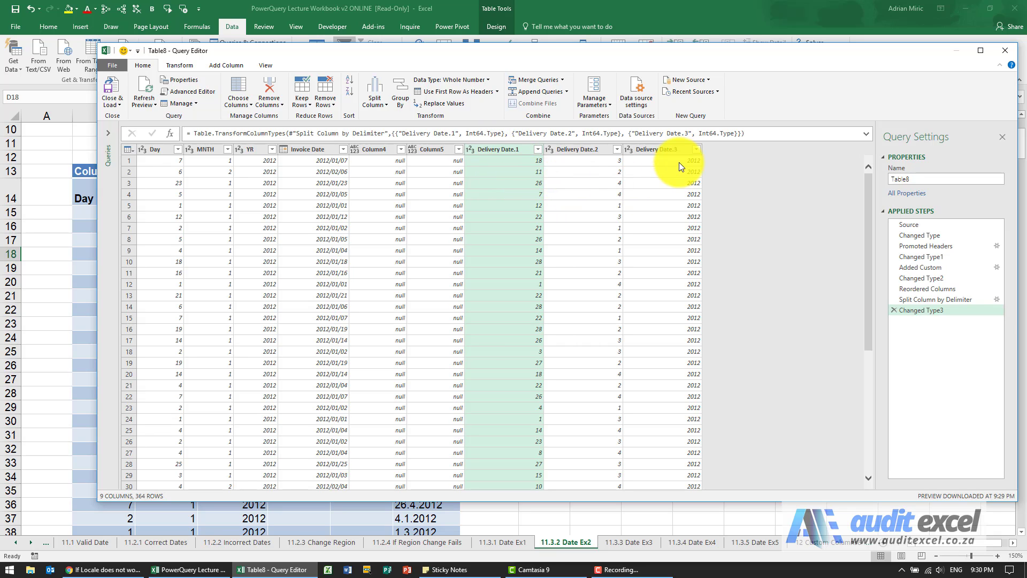
- Rename the three split columns as Day Delivery, Month Delivery and Year Delivery
double_click(503, 148)
type("Day D")
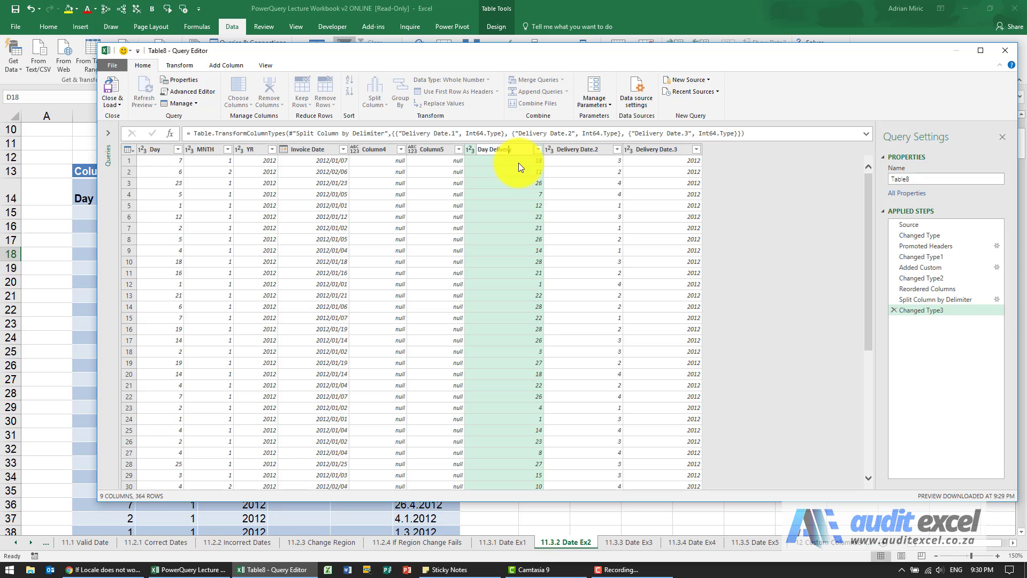
left_click(570, 151)
type("Month")
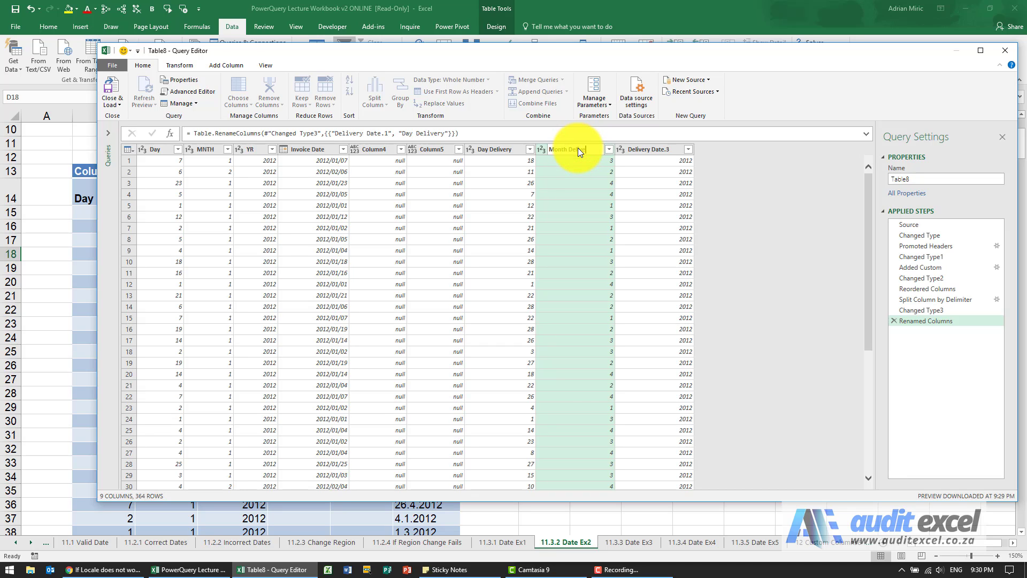
key("Return")
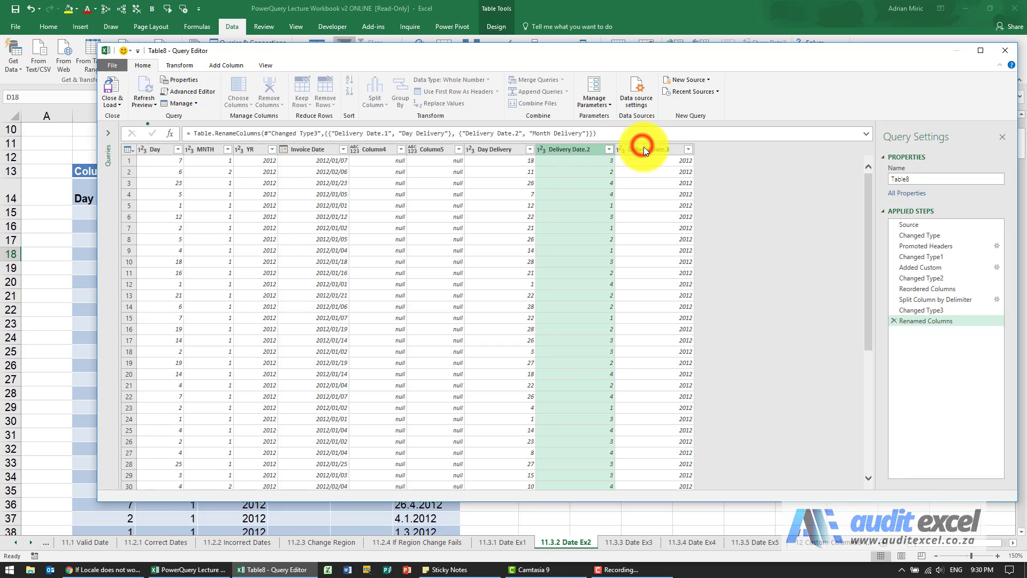
double_click(648, 149)
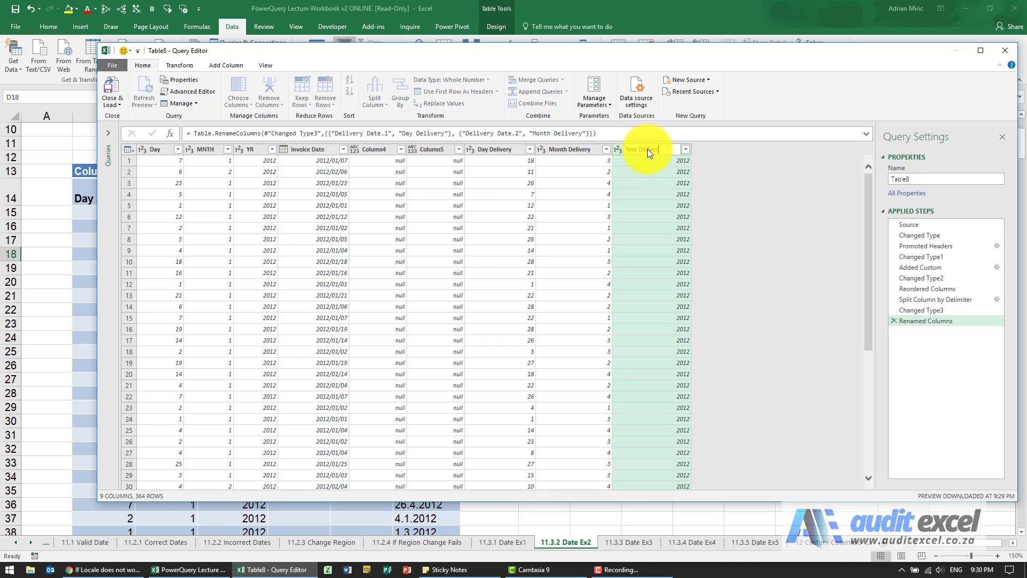
key("Return")
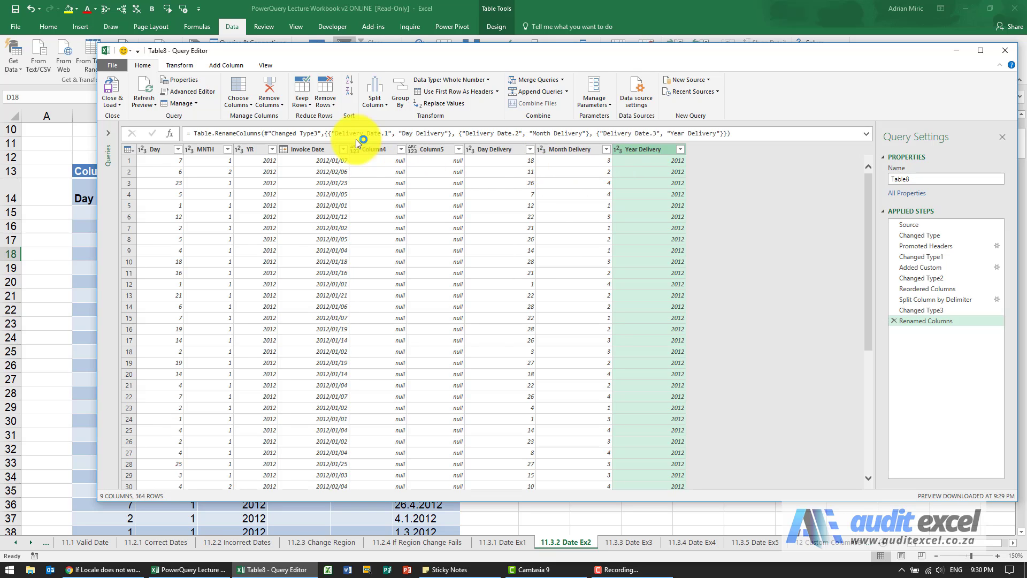
- Start a new custom column and name it Delivery Date
left_click(235, 66)
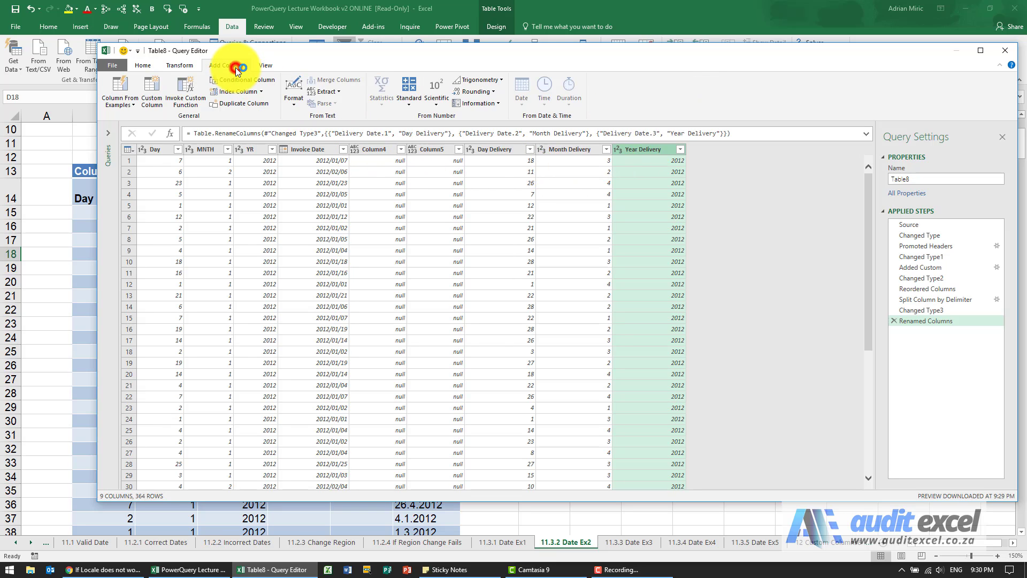
left_click(155, 92)
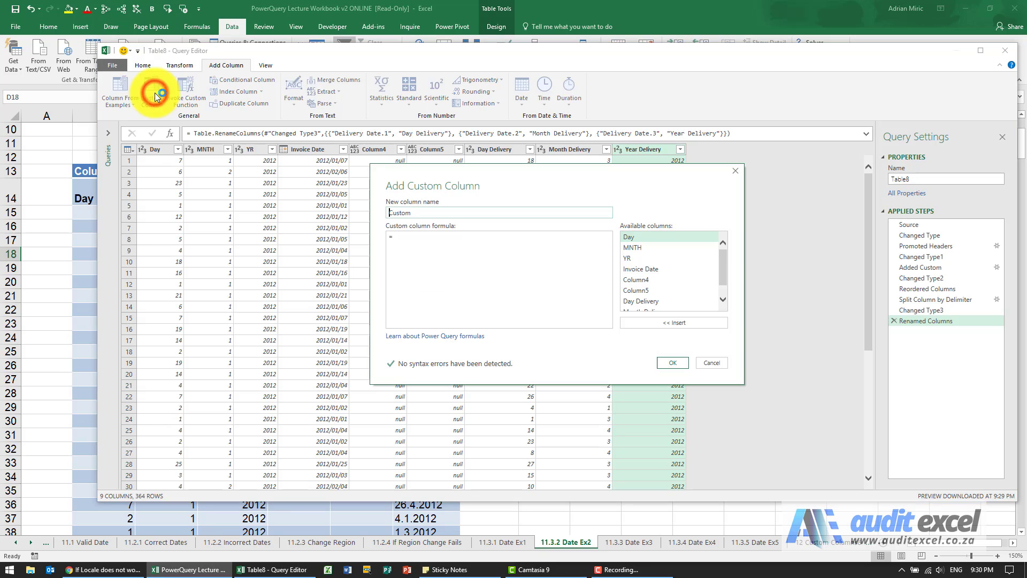
double_click(399, 214)
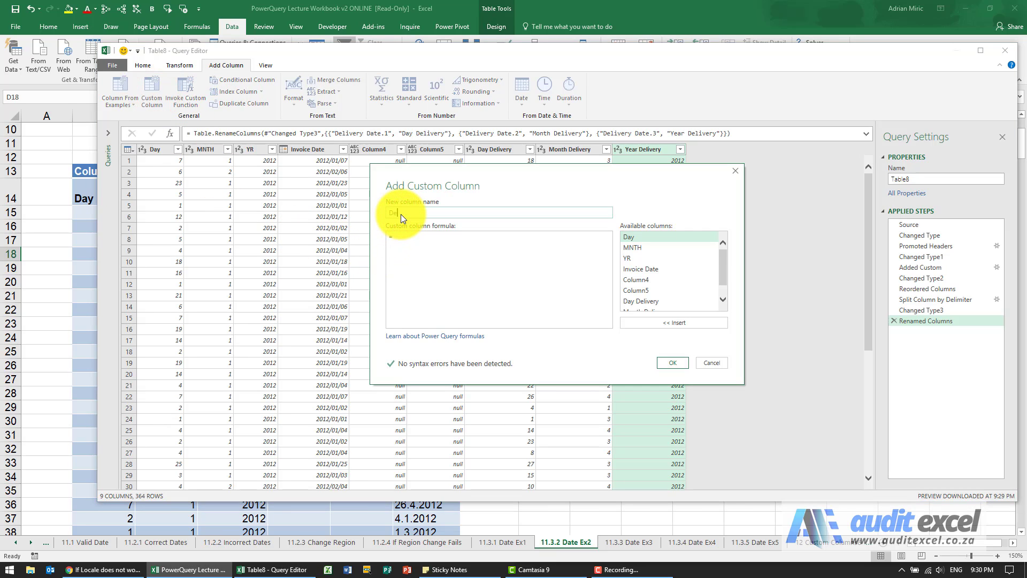
type("Delivery Date")
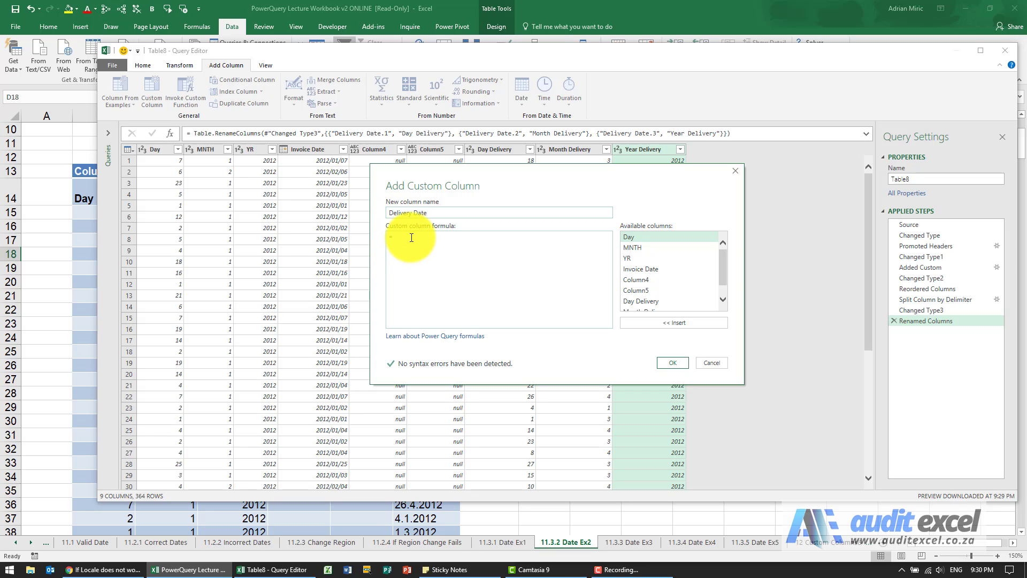
- Enter the custom column formula #date([Year Delivery],[Month Delivery],[Day Delivery]) and confirm the new column
left_click(412, 237)
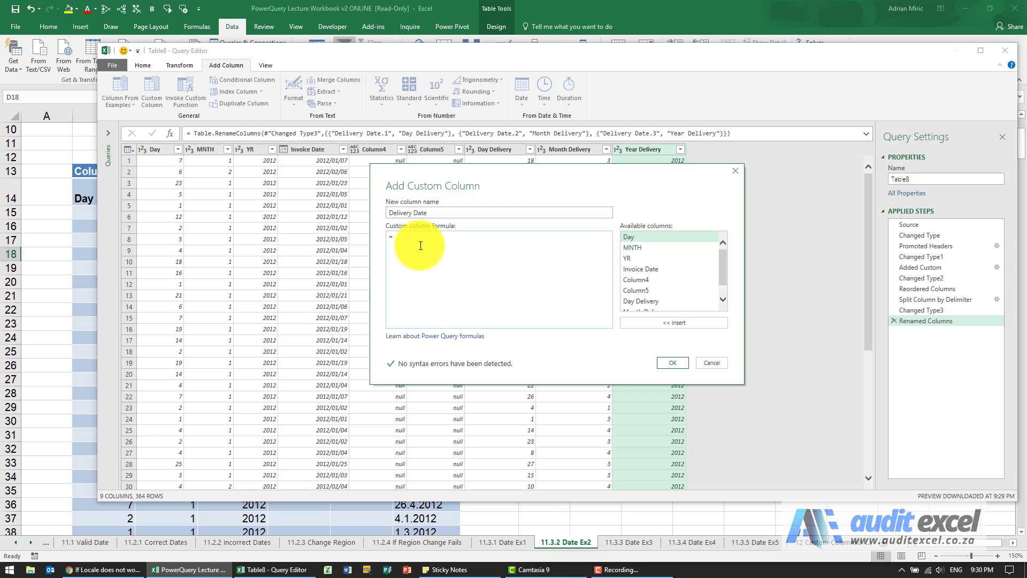
type("#date(")
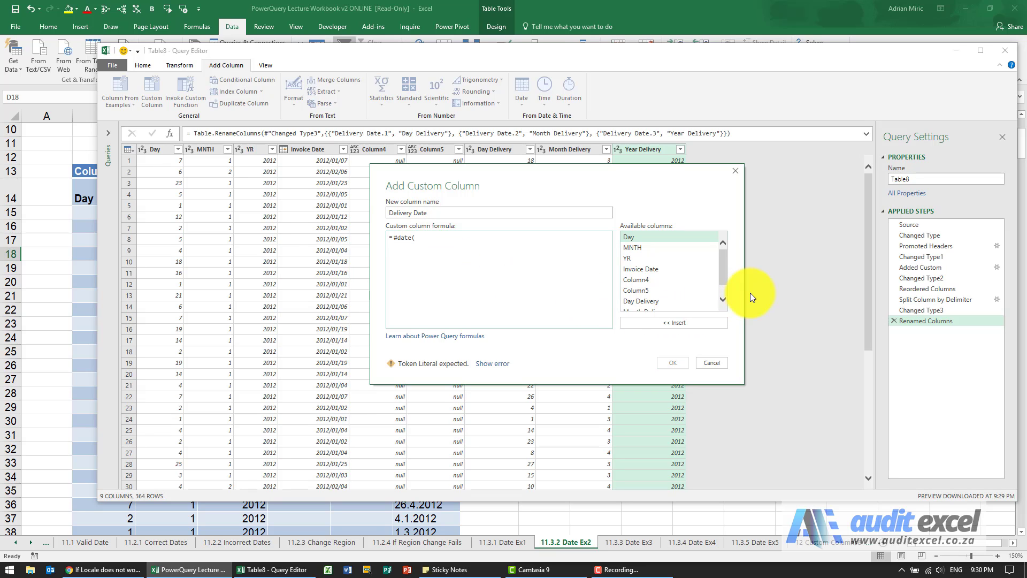
left_click(724, 300)
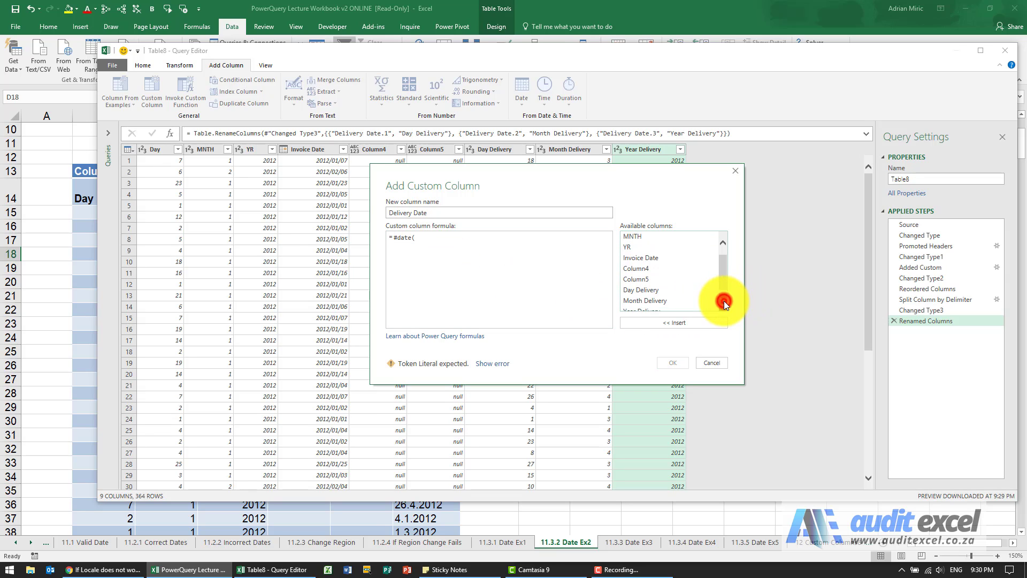
double_click(659, 308)
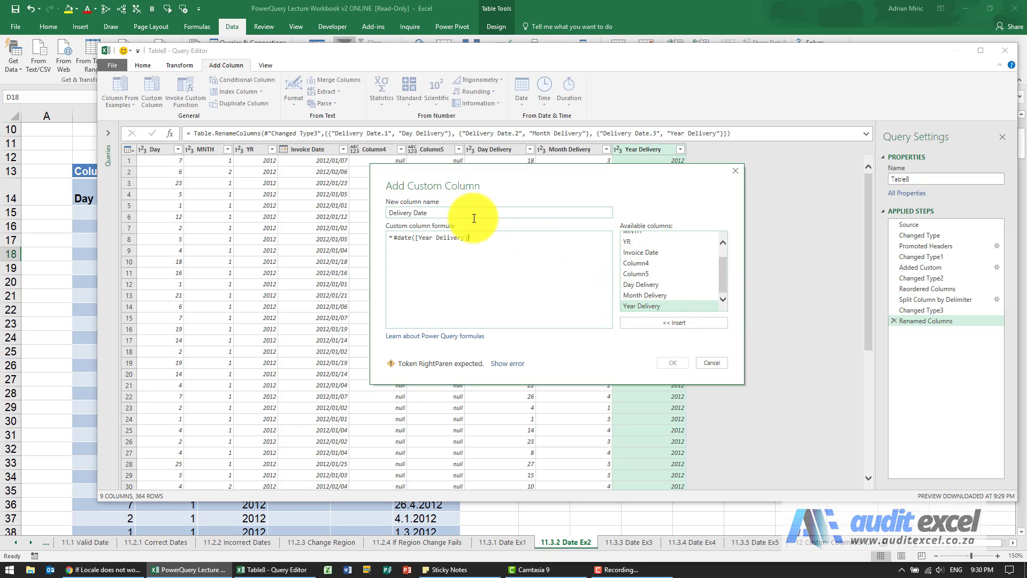
left_click(483, 238)
type(",")
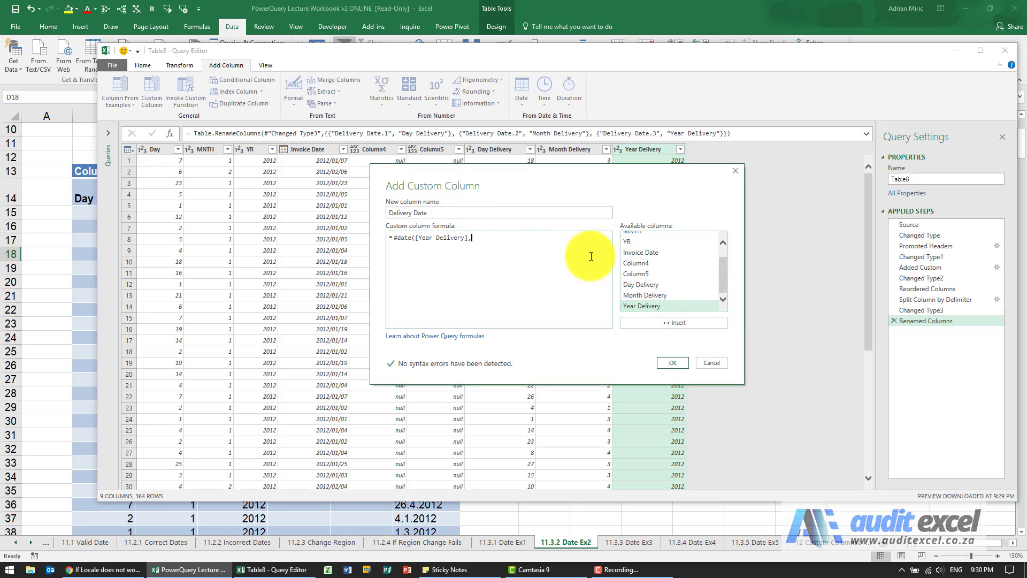
double_click(652, 294)
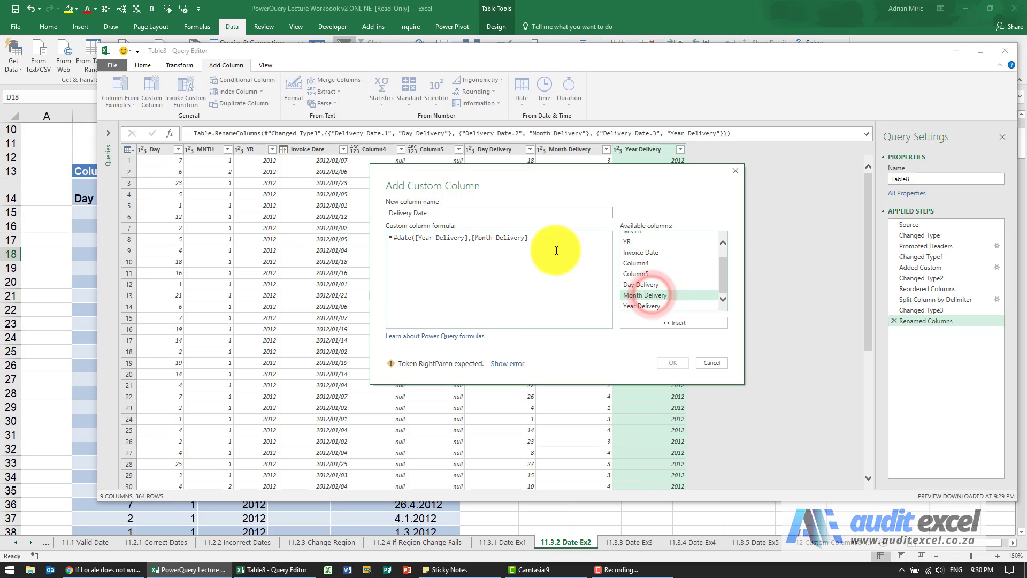
left_click(604, 269)
type(",")
double_click(629, 282)
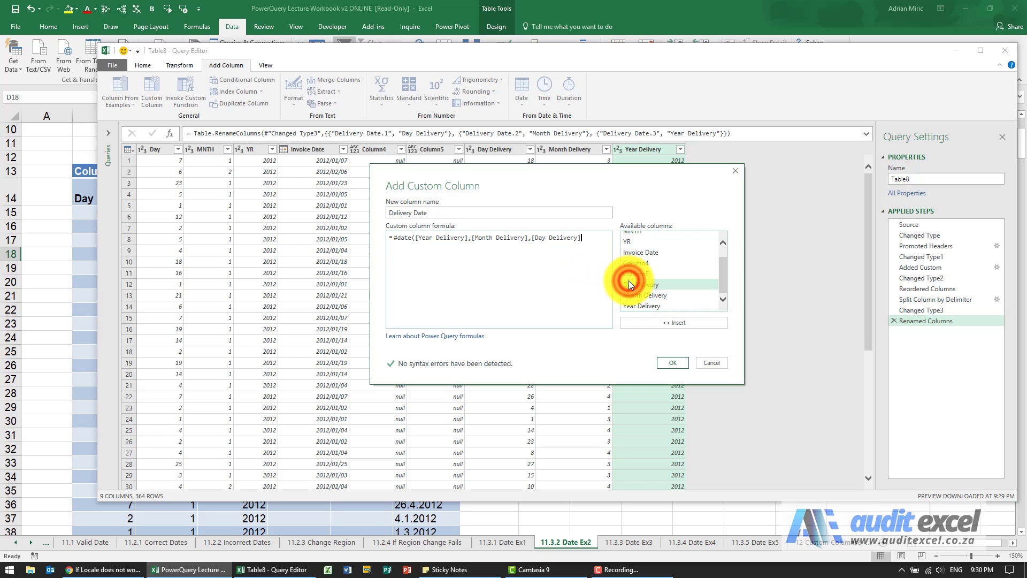
type(")")
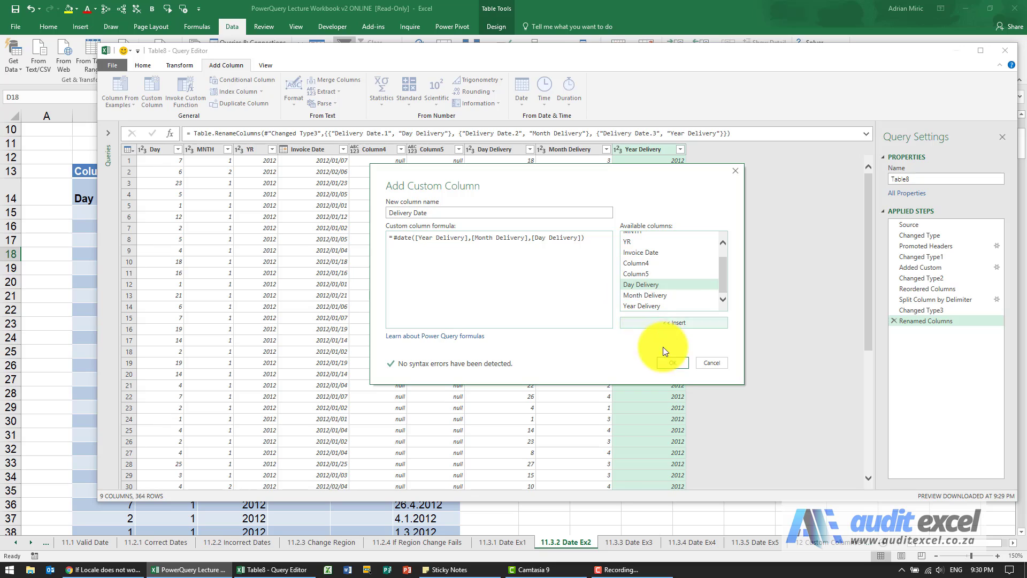
left_click(675, 362)
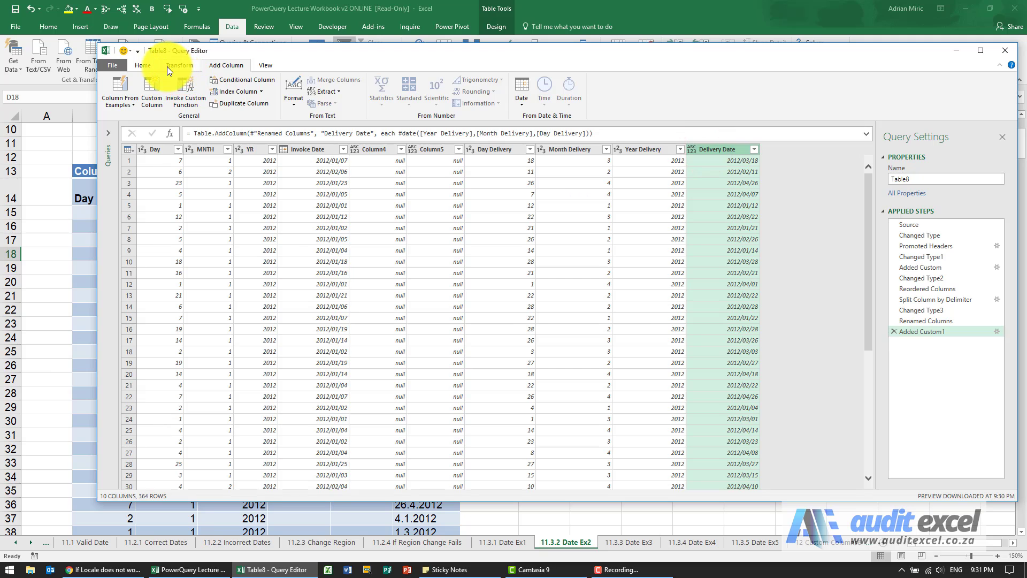
- Set the new Delivery Date column to the Date type
left_click(150, 65)
left_click(448, 80)
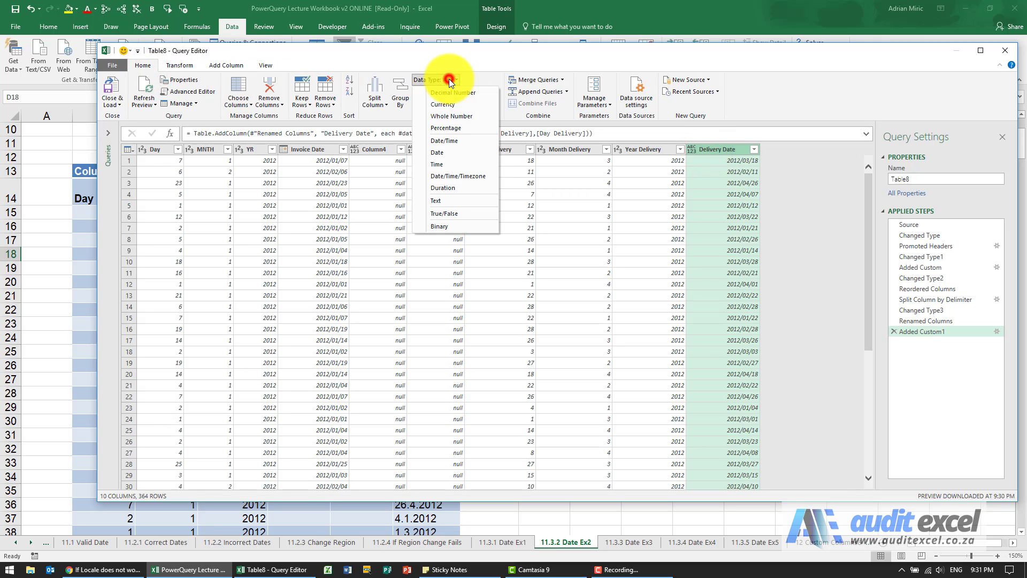
left_click(442, 151)
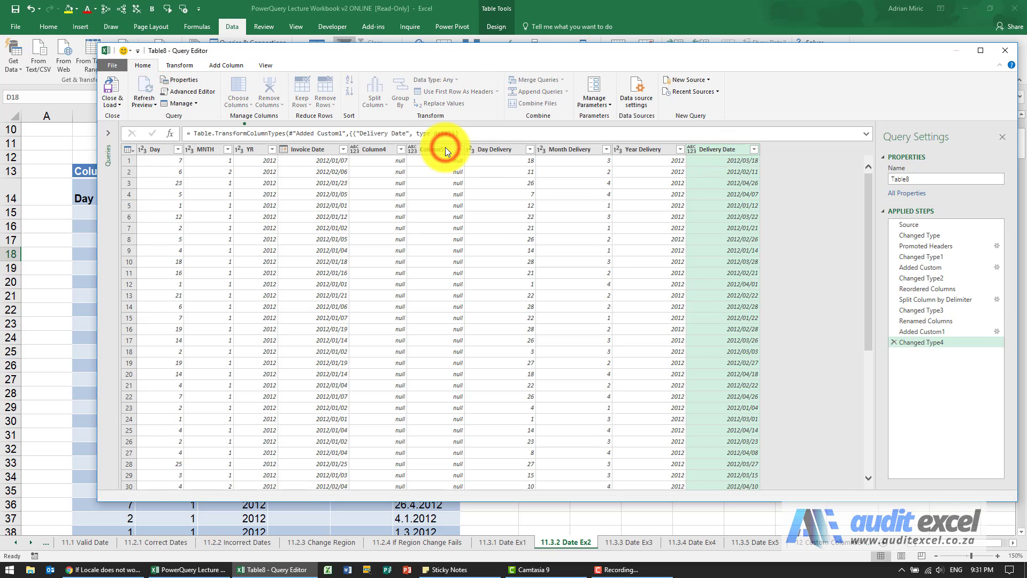